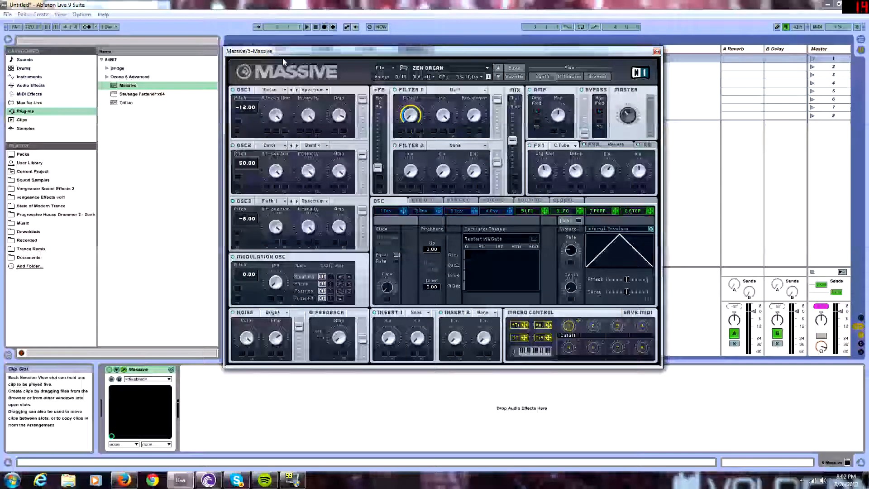
# Step: Audition the ZEN ORGAN preset with the computer keyboard, shifting the keyboard octave down and up
pyautogui.moveTo(283, 58); pyautogui.dragTo(323, 67)
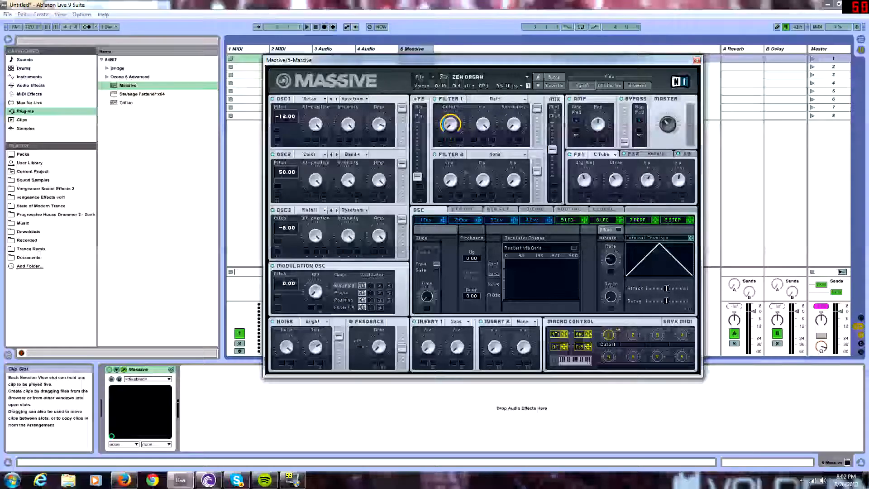
pyautogui.click(154, 67)
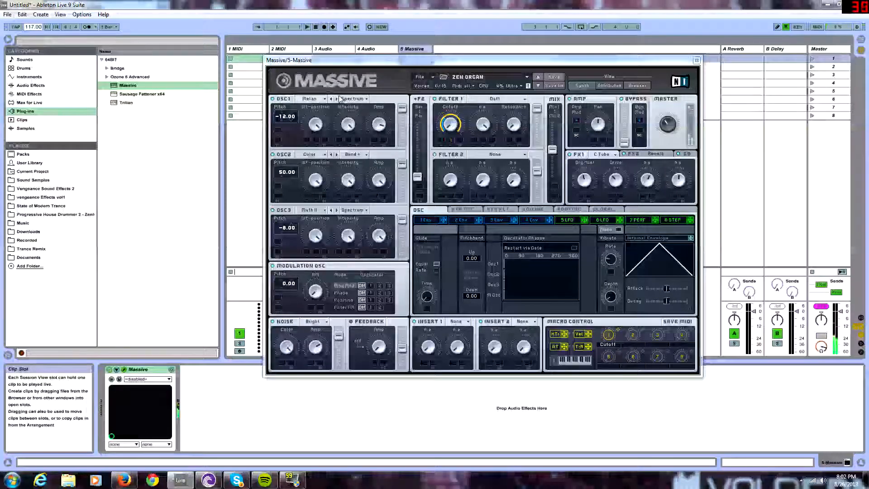
pyautogui.press('z')
pyautogui.press('x')
pyautogui.press('x')
pyautogui.press('z')
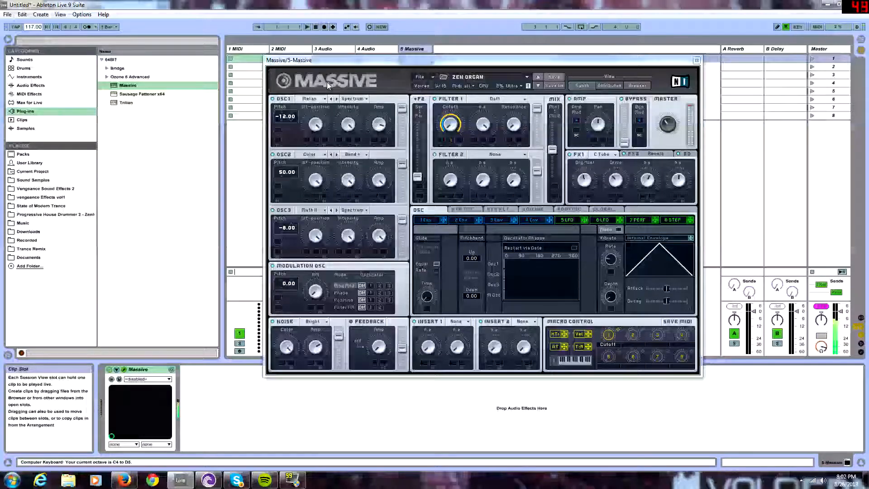
pyautogui.press('z')
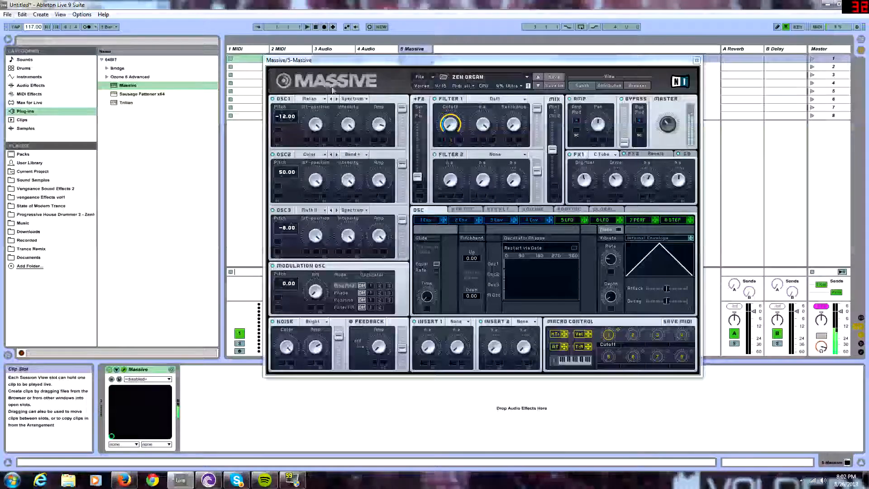
# Step: Set oscillator 1's wavetable to Melancholia and oscillator 2's wavetable to Colors
pyautogui.moveTo(441, 63); pyautogui.dragTo(411, 58)
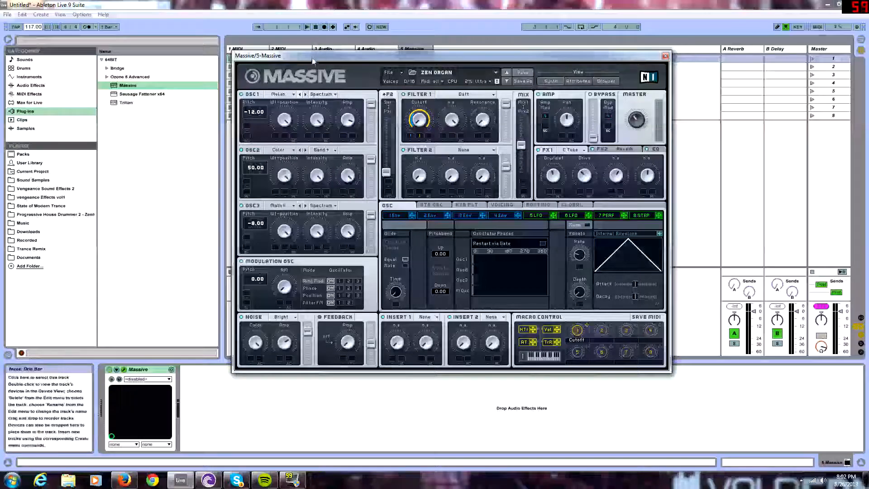
pyautogui.moveTo(346, 63); pyautogui.dragTo(367, 54)
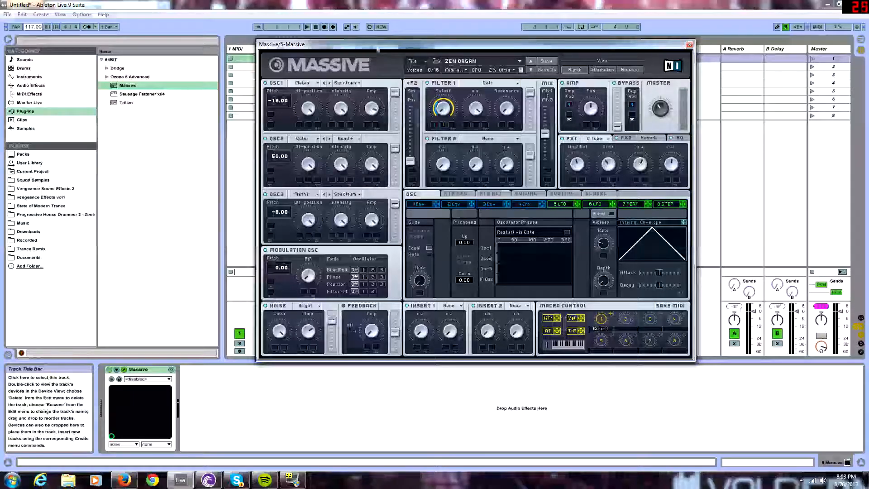
pyautogui.moveTo(375, 44); pyautogui.dragTo(305, 38)
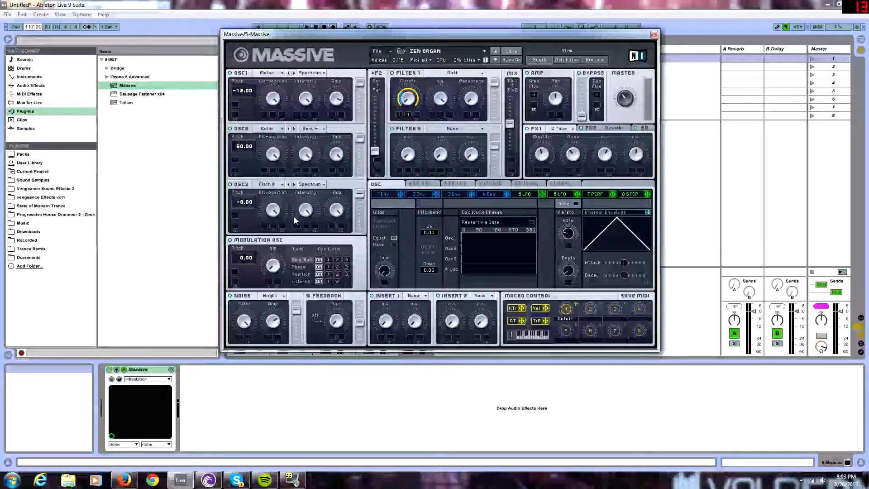
pyautogui.moveTo(287, 35); pyautogui.dragTo(305, 30)
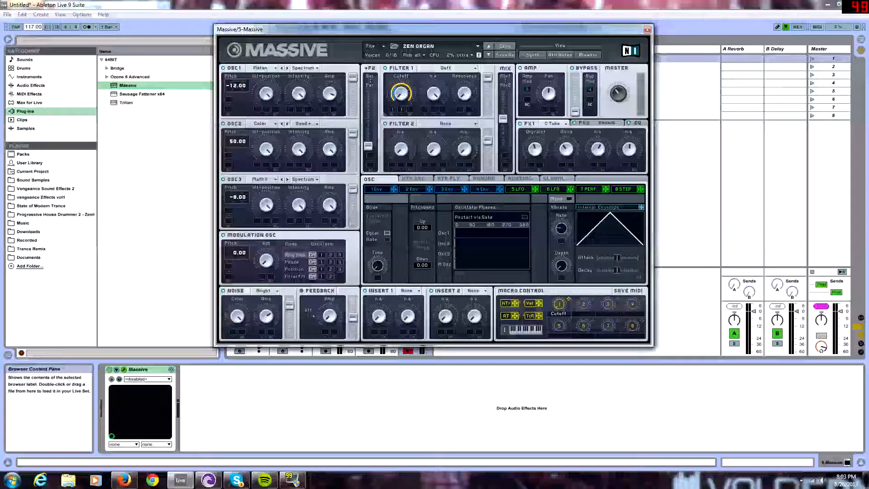
pyautogui.click(261, 68)
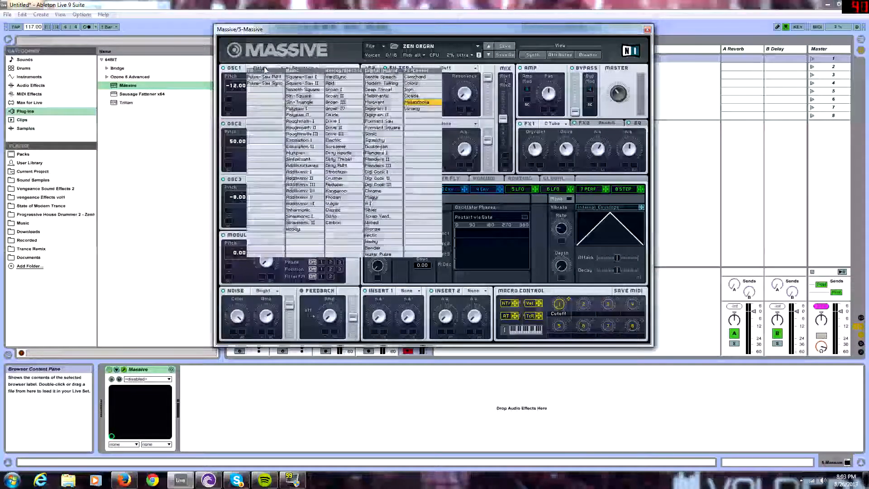
pyautogui.click(418, 103)
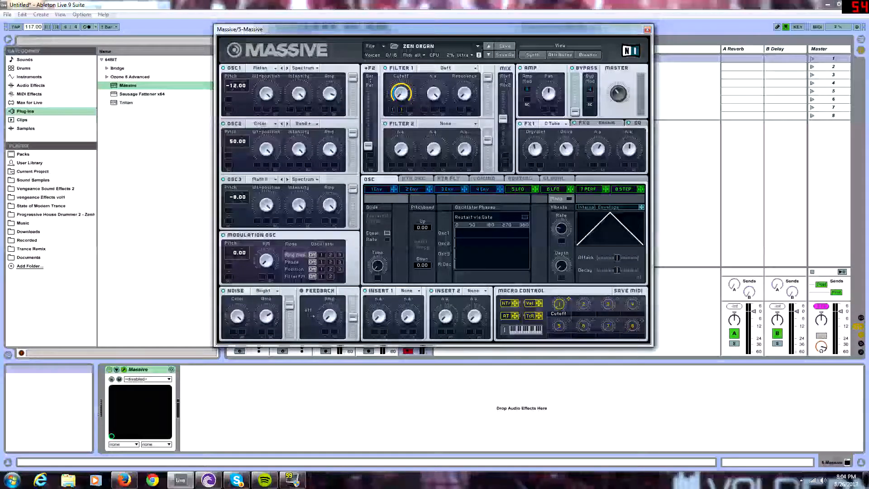
pyautogui.click(262, 124)
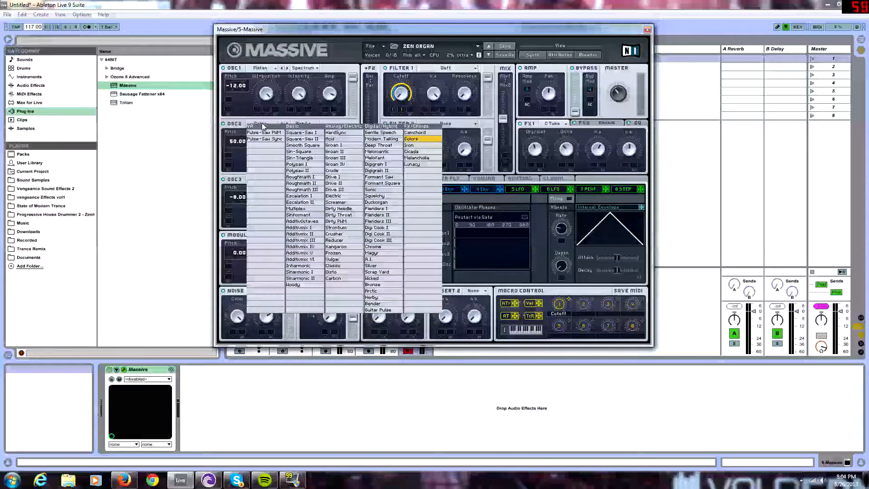
pyautogui.click(421, 139)
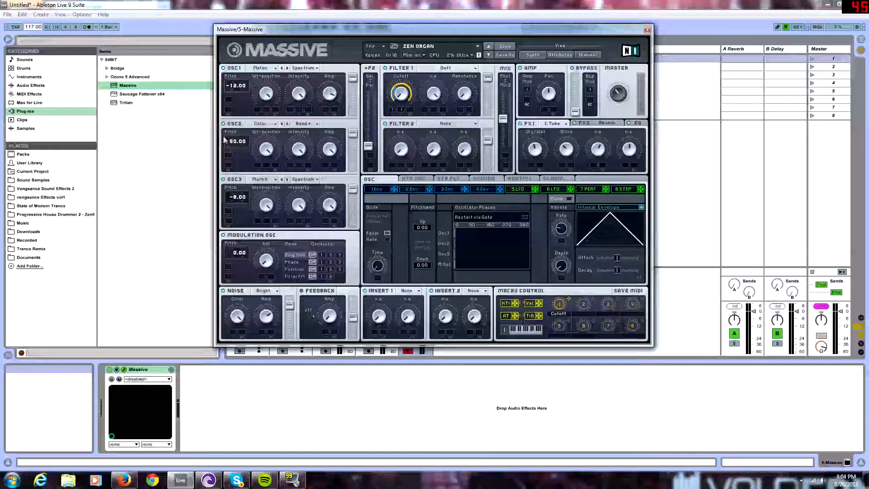
# Step: Try oscillator 1's pitch at 2.00 and restore it to -12.00
pyautogui.moveTo(230, 95); pyautogui.dragTo(243, 73)
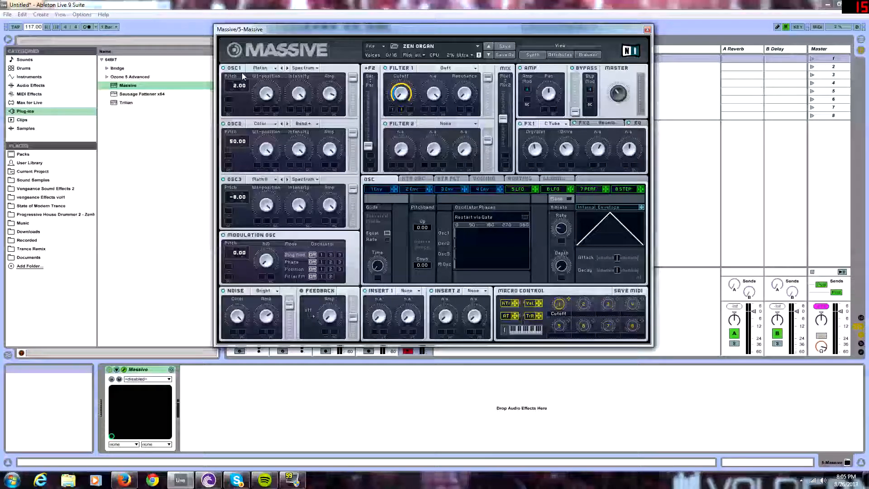
pyautogui.moveTo(243, 76); pyautogui.dragTo(245, 86)
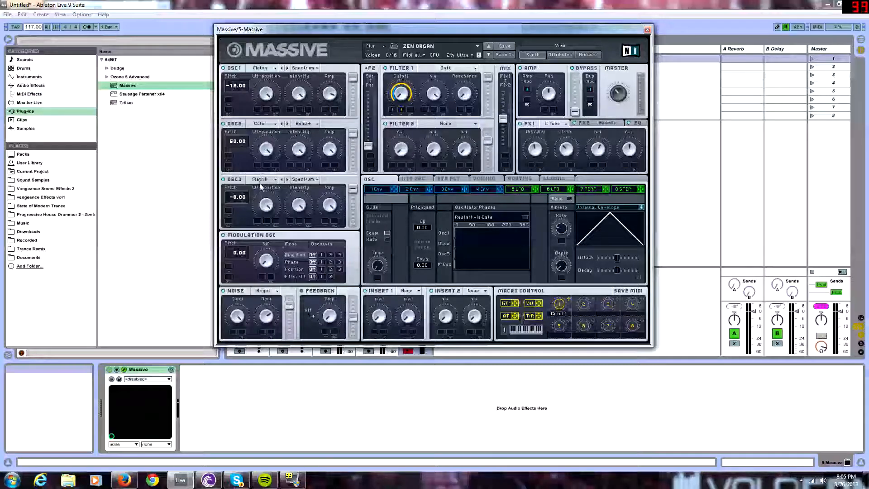
# Step: Set oscillator 3's wavetable to Roughmath II and the noise type to Bright
pyautogui.click(260, 179)
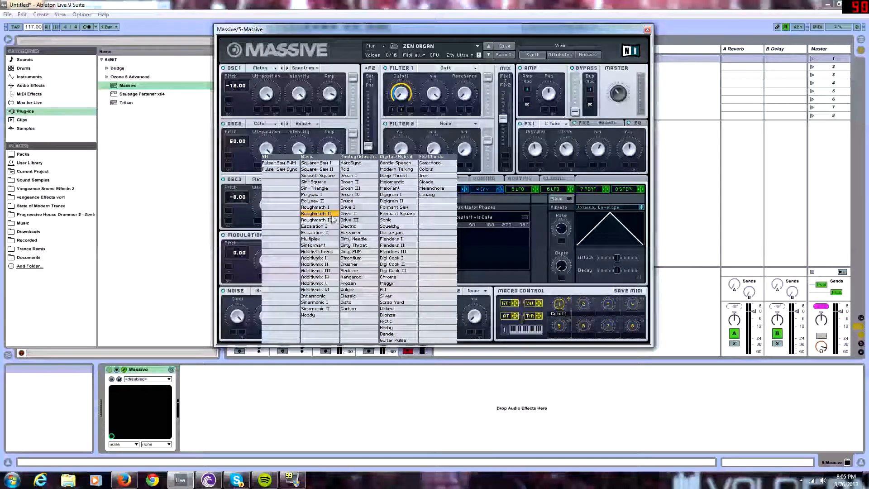
pyautogui.click(333, 213)
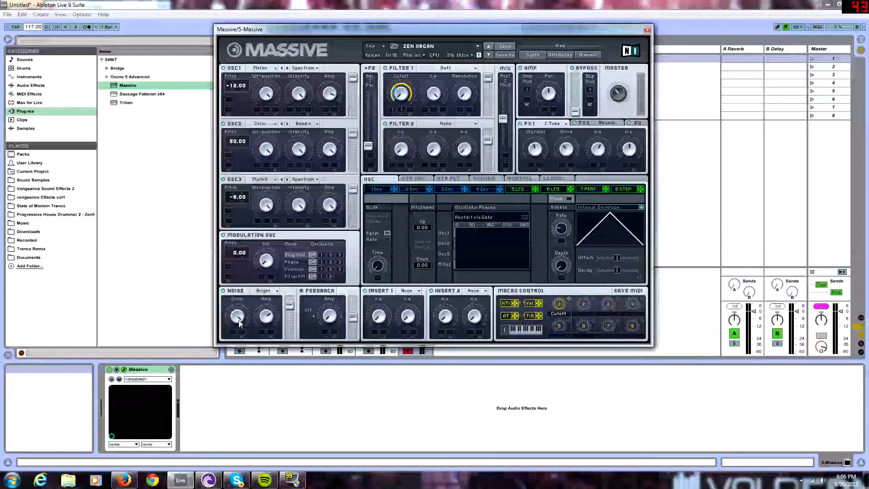
pyautogui.click(268, 290)
pyautogui.click(269, 284)
# Step: Decline the Microsoft Office Starter update and switch Ableton Live to full screen
pyautogui.click(517, 279)
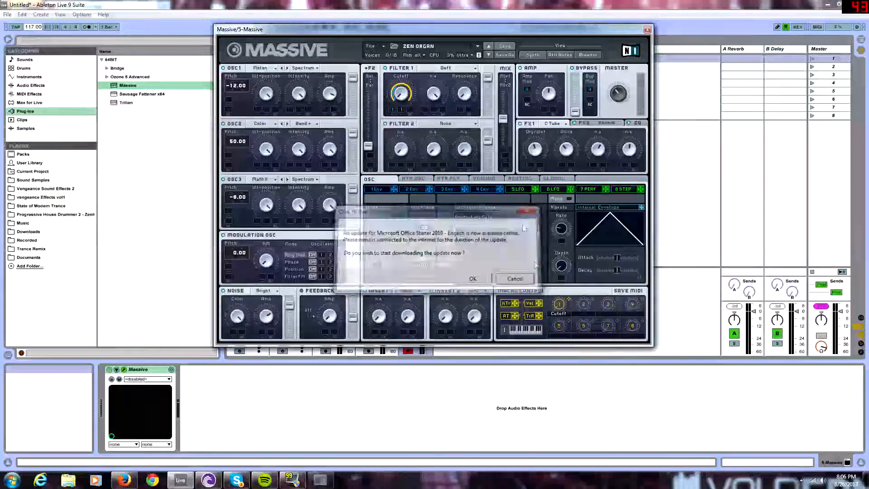
pyautogui.click(61, 15)
pyautogui.click(72, 26)
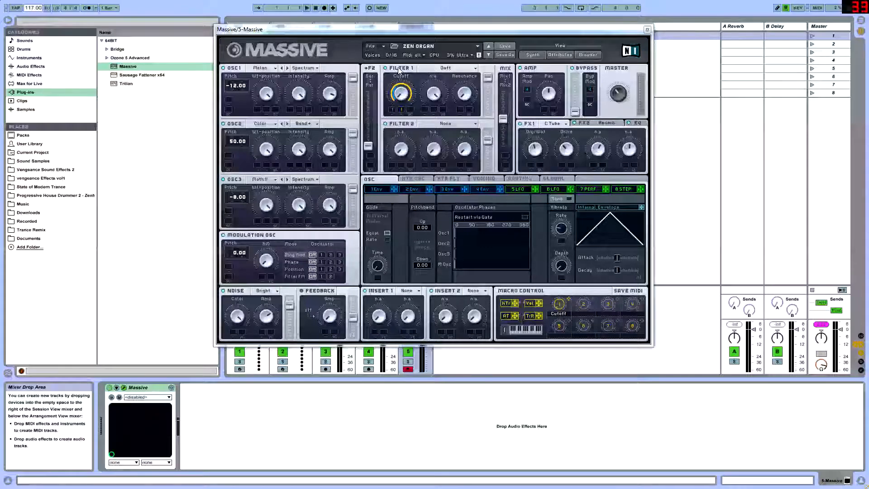
# Step: Set Filter 1's type to Daft
pyautogui.click(445, 68)
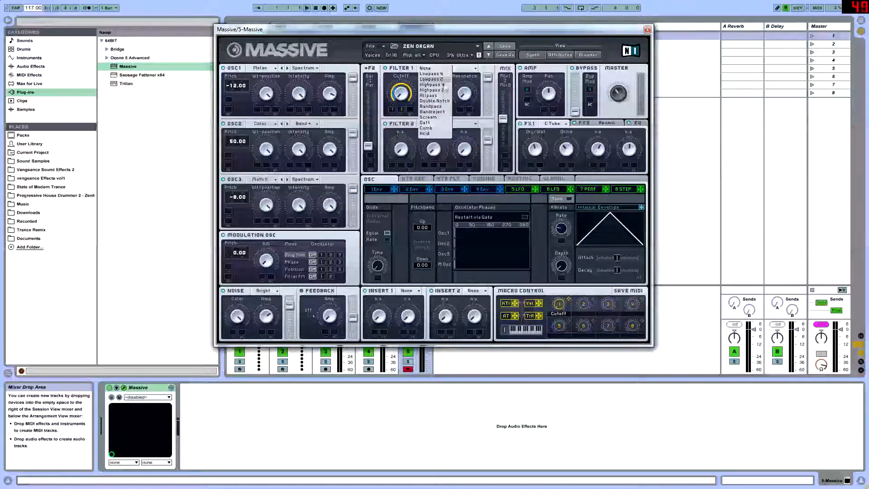
pyautogui.click(425, 123)
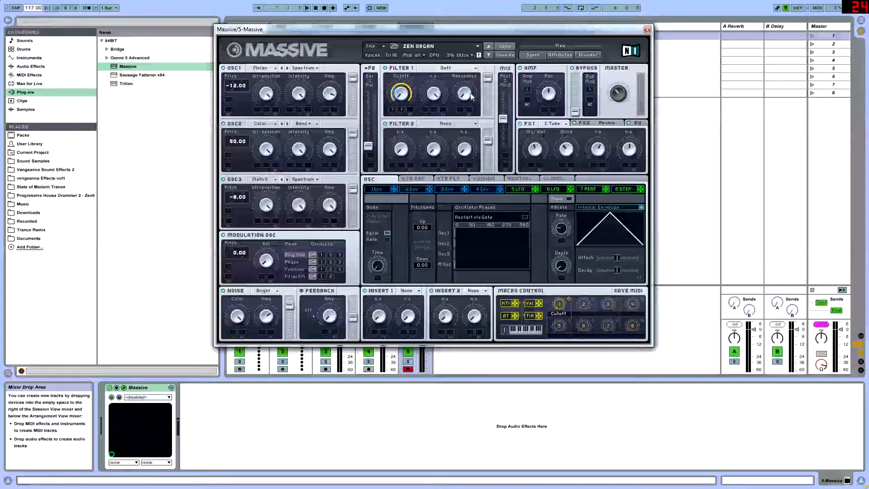
# Step: Examine the voicing page's unison spread settings, and look through the routing, keytracking and oscillator pages
pyautogui.click(482, 178)
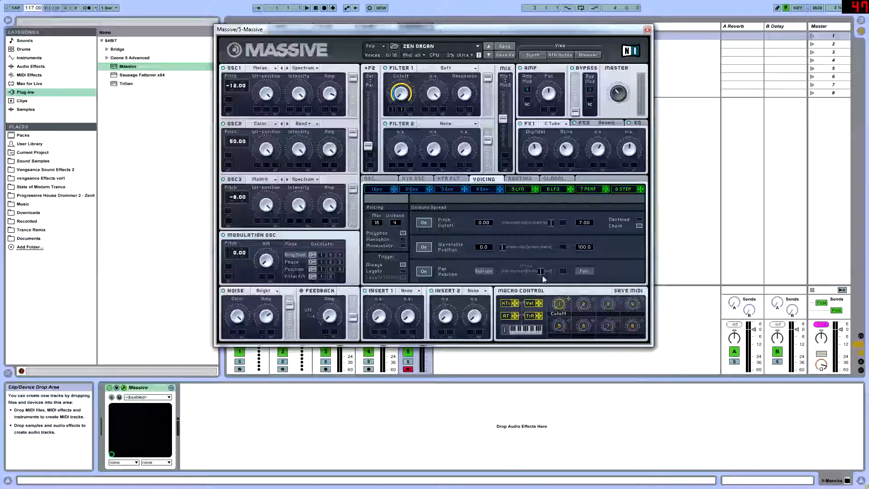
pyautogui.click(518, 181)
pyautogui.click(453, 180)
pyautogui.click(414, 181)
pyautogui.click(369, 181)
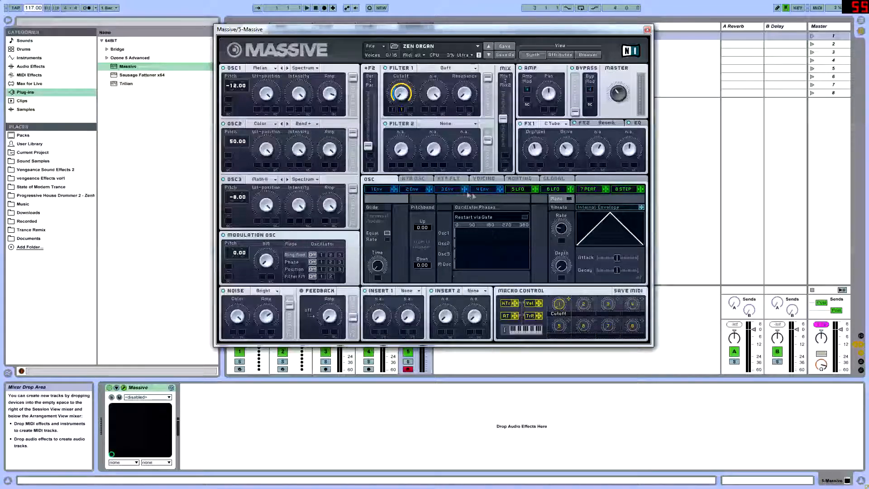
# Step: Lengthen envelope 4's attack until its peak sits about a third of the way across the envelope display
pyautogui.click(488, 190)
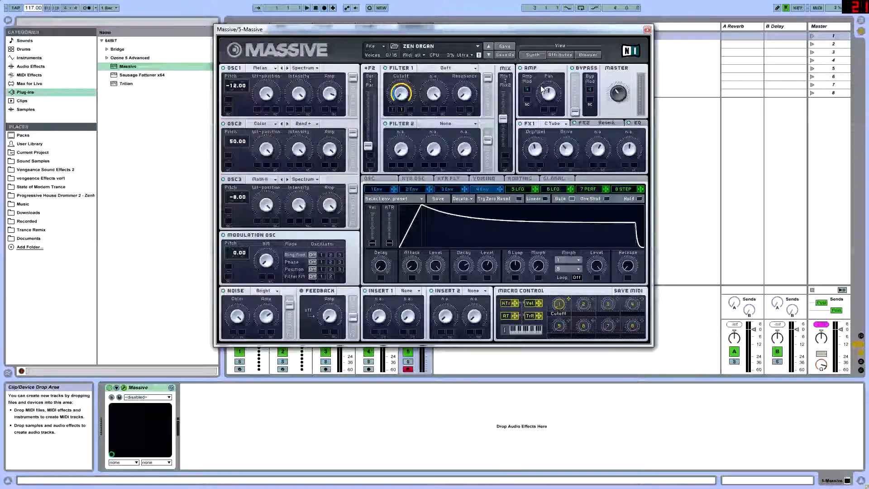
pyautogui.moveTo(419, 265); pyautogui.dragTo(419, 254)
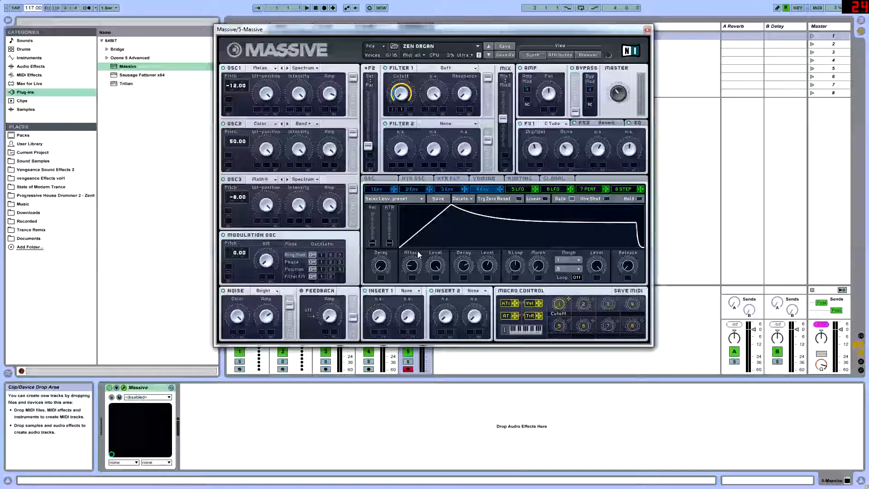
pyautogui.moveTo(416, 260); pyautogui.dragTo(428, 224)
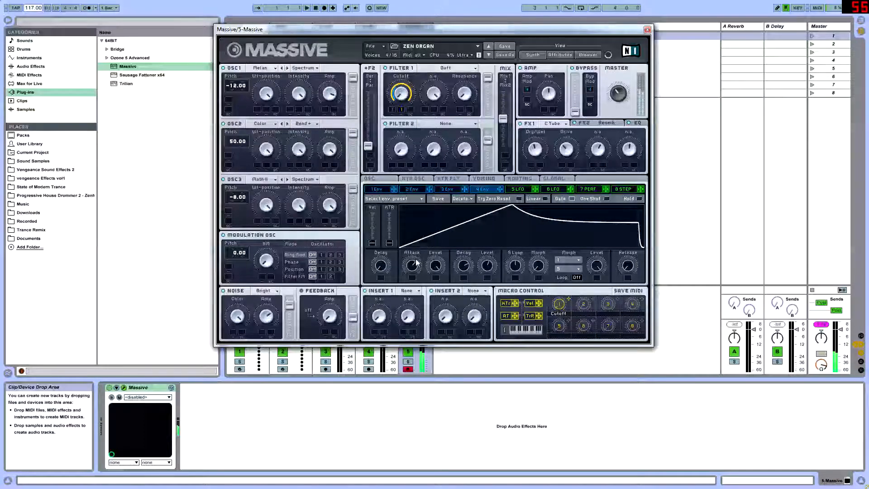
pyautogui.moveTo(414, 266); pyautogui.dragTo(412, 294)
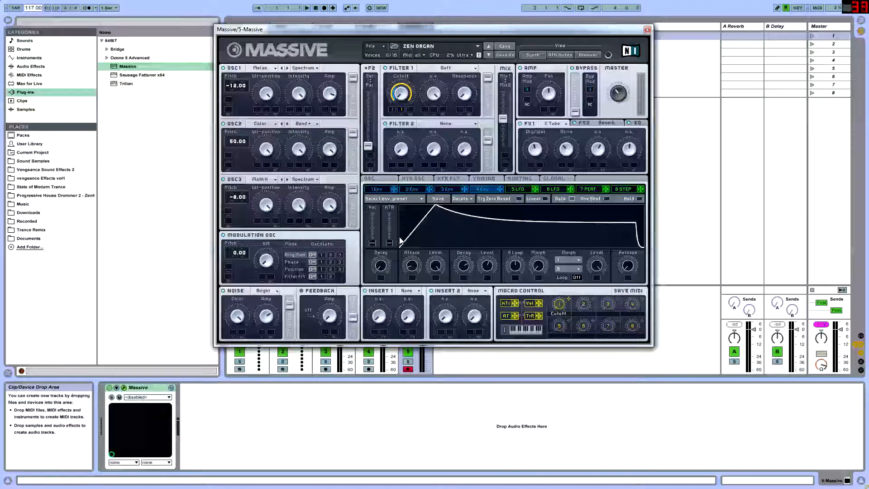
pyautogui.moveTo(410, 263)
pyautogui.mouseDown()
pyautogui.moveTo(414, 243)
pyautogui.moveTo(410, 253)
pyautogui.mouseUp()
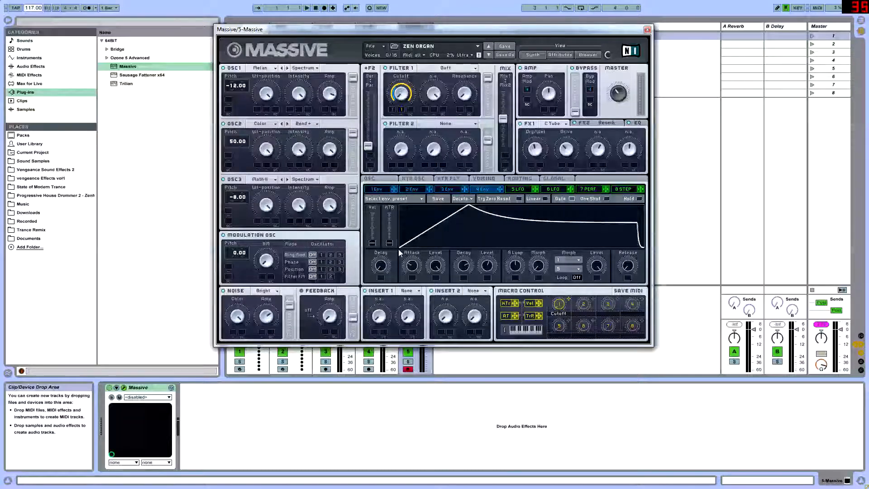
pyautogui.moveTo(412, 265); pyautogui.dragTo(415, 264)
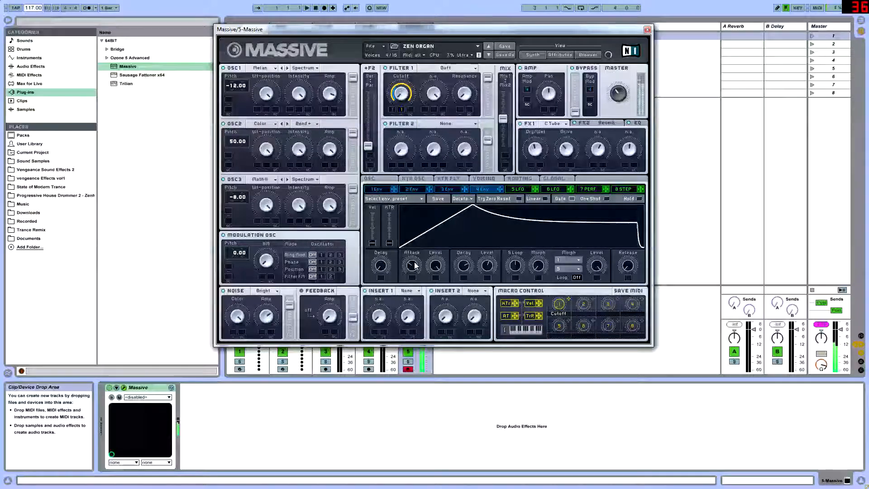
pyautogui.moveTo(415, 266); pyautogui.dragTo(414, 265)
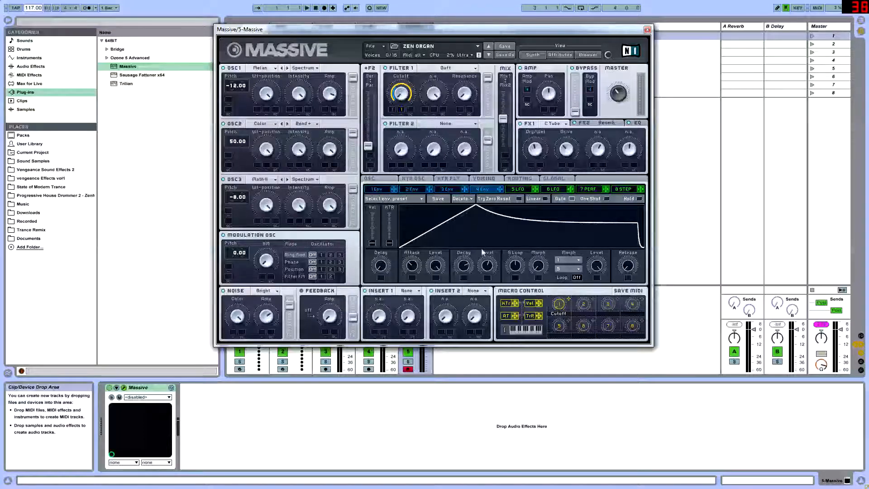
# Step: Raise envelope 4's decay level slightly and set its release to a short value
pyautogui.moveTo(492, 266); pyautogui.dragTo(493, 261)
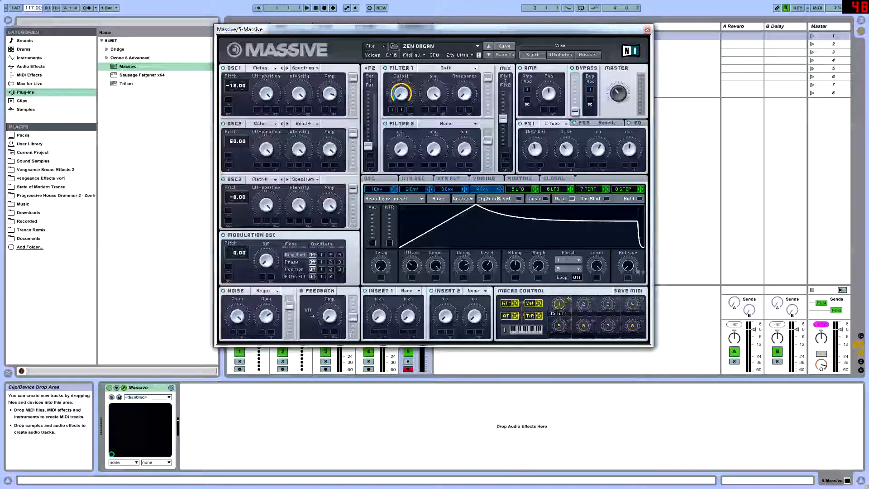
pyautogui.moveTo(630, 270); pyautogui.dragTo(630, 274)
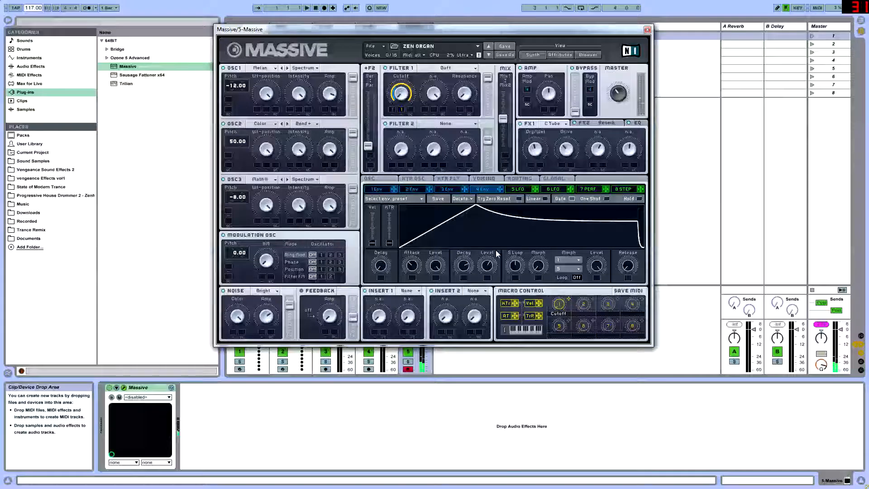
pyautogui.moveTo(631, 261); pyautogui.dragTo(644, 206)
pyautogui.moveTo(628, 267); pyautogui.dragTo(630, 330)
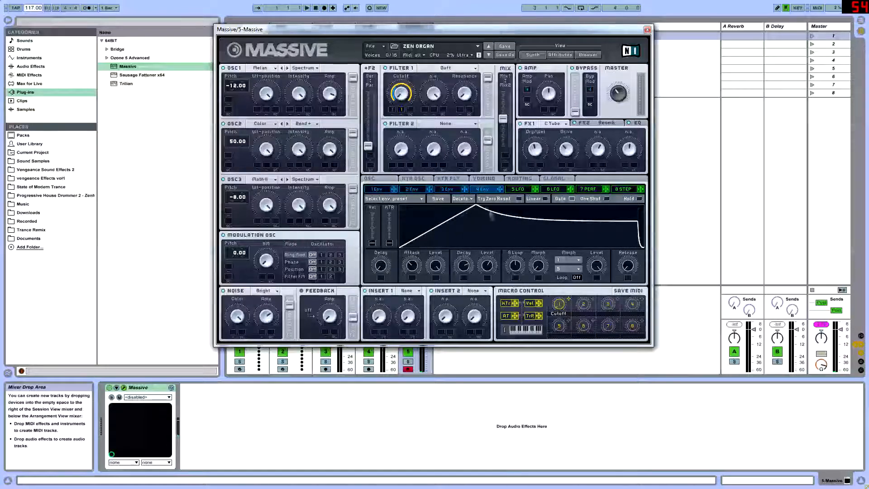
# Step: Display envelope 1 and fine-tune its decay
pyautogui.click(449, 179)
pyautogui.click(374, 179)
pyautogui.click(484, 179)
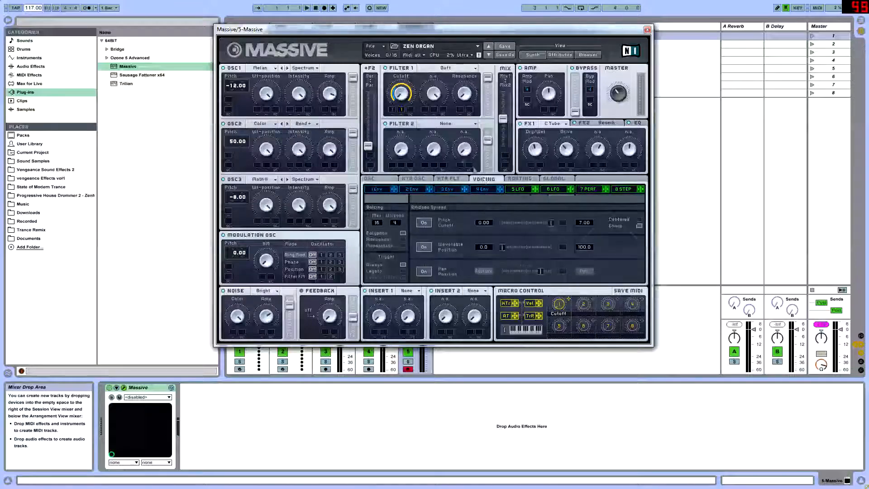
pyautogui.click(376, 189)
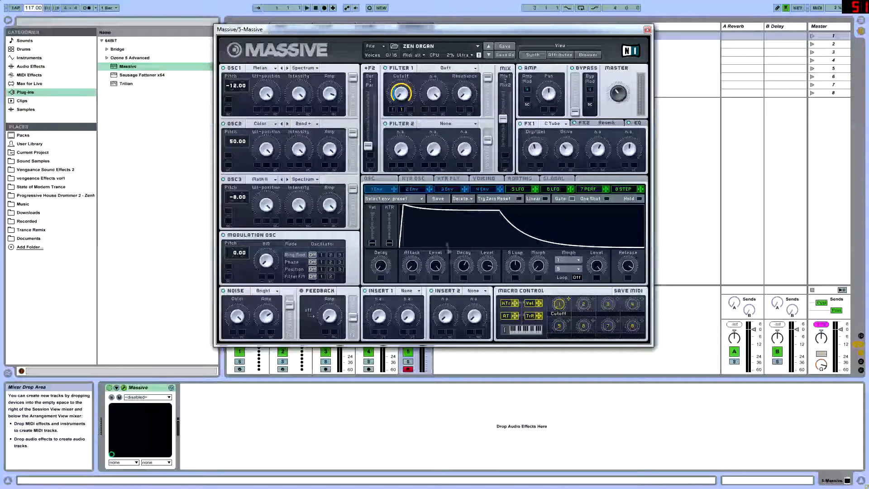
pyautogui.moveTo(467, 265); pyautogui.dragTo(468, 266)
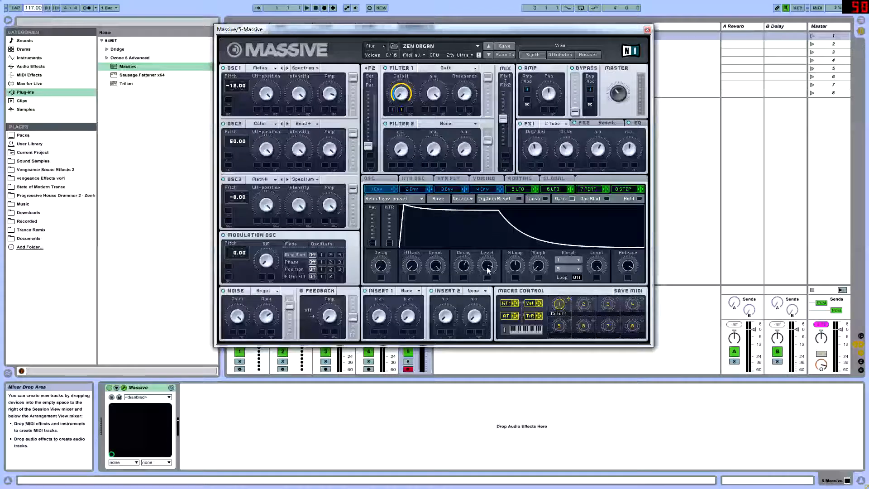
# Step: Fine-tune envelope 1's release with a slight adjustment
pyautogui.moveTo(623, 269); pyautogui.dragTo(626, 266)
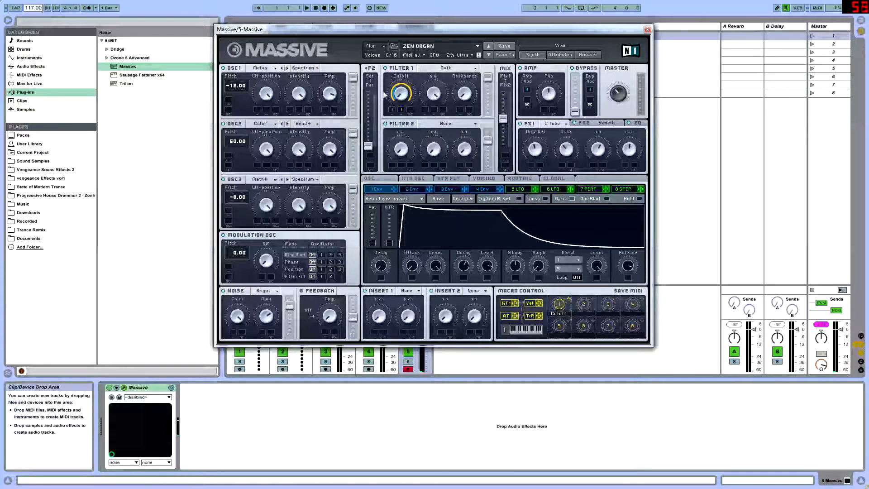
# Step: Examine the effects section's settings for the FX1 tube, the FX2 reverb and the EQ, and return to FX1
pyautogui.click(545, 128)
pyautogui.click(520, 116)
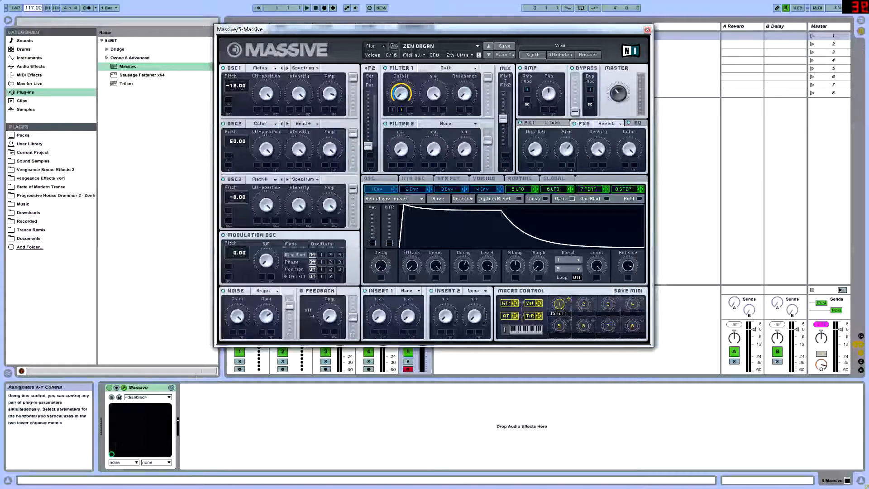
pyautogui.click(638, 124)
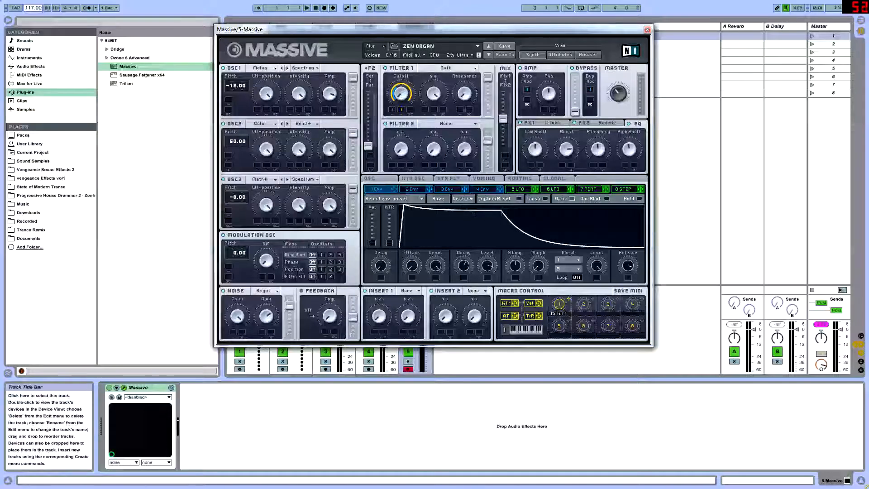
pyautogui.click(548, 123)
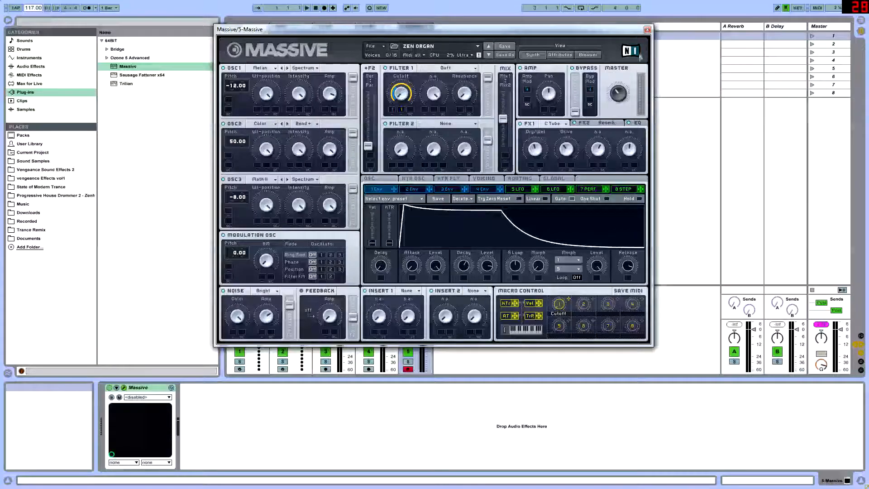
pyautogui.moveTo(590, 34)
pyautogui.mouseDown()
pyautogui.moveTo(667, 48)
pyautogui.moveTo(602, 42)
pyautogui.moveTo(593, 33)
pyautogui.moveTo(599, 25)
pyautogui.mouseUp()
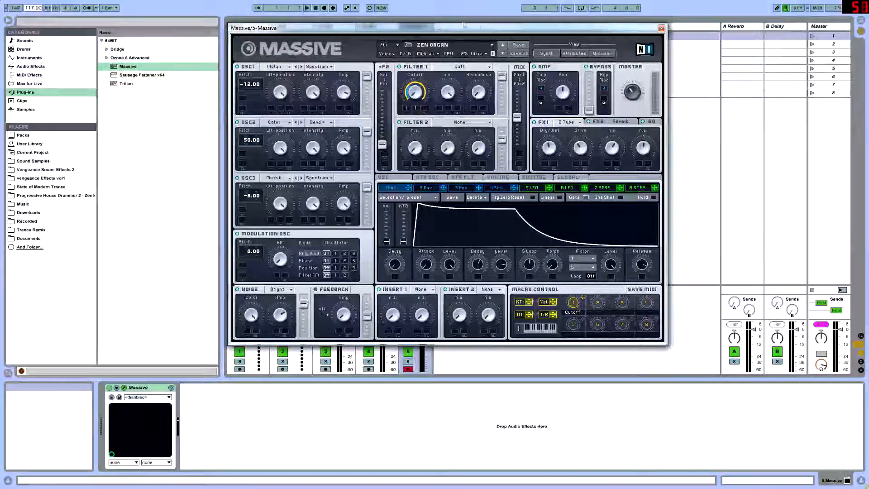
pyautogui.moveTo(330, 28)
pyautogui.mouseDown()
pyautogui.moveTo(341, 54)
pyautogui.moveTo(333, 45)
pyautogui.mouseUp()
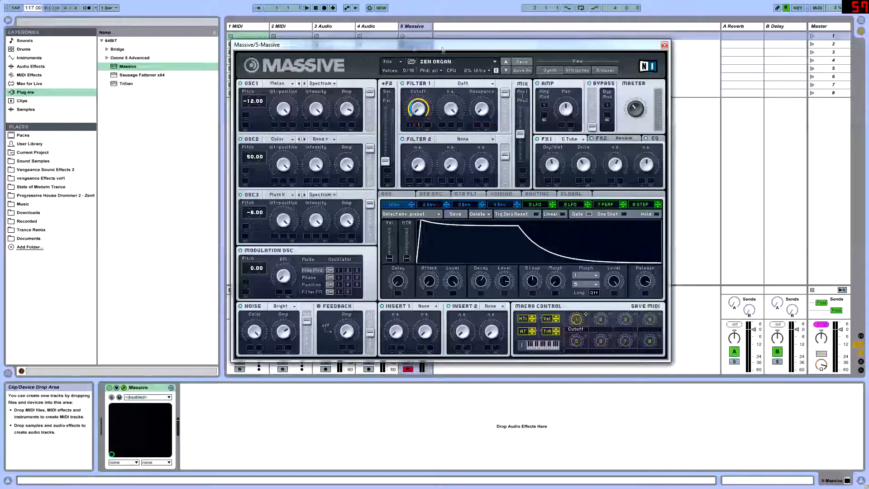
pyautogui.moveTo(379, 45); pyautogui.dragTo(357, 29)
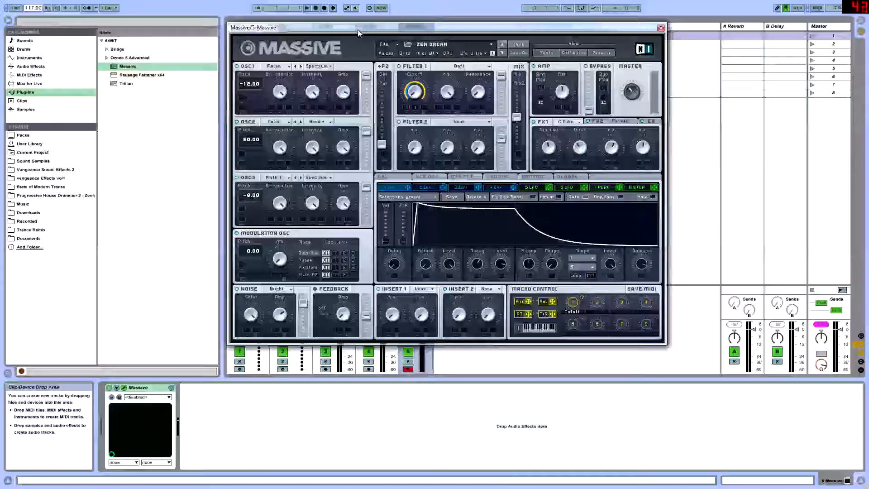